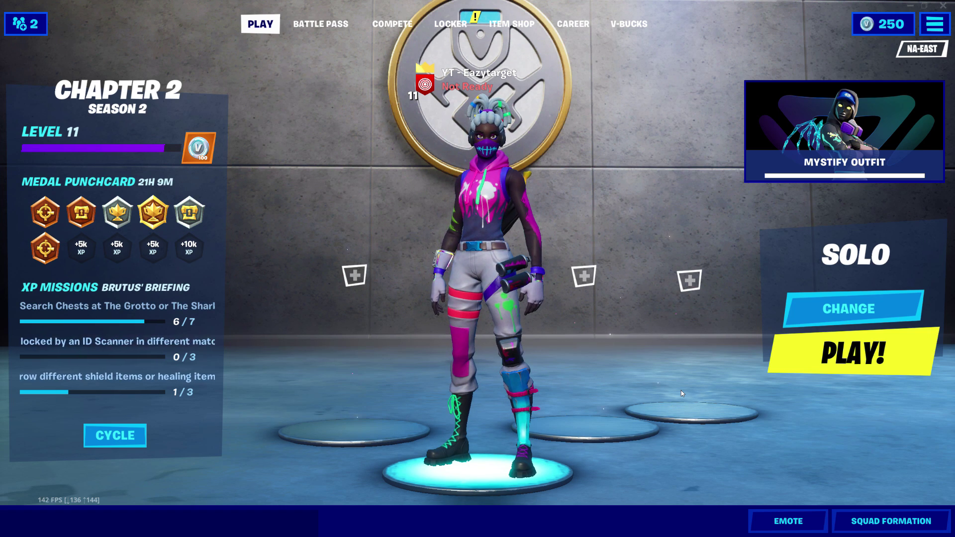
# - Go to Fortnite's Career page and view the list of unsaved match replays
pyautogui.click(572, 24)
pyautogui.click(549, 457)
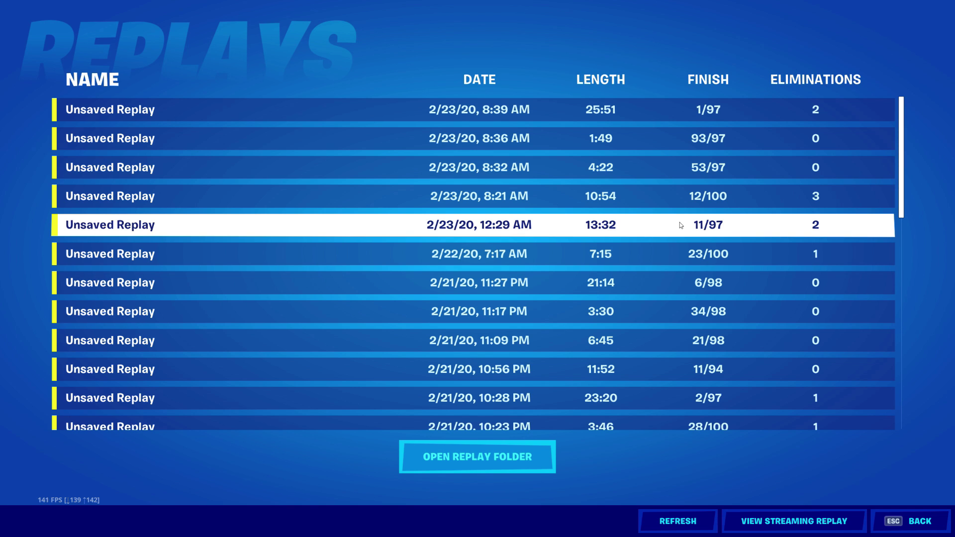
# - Leave the replays and replace the Item Shop's supported creator with a new creator code
pyautogui.press('Escape')
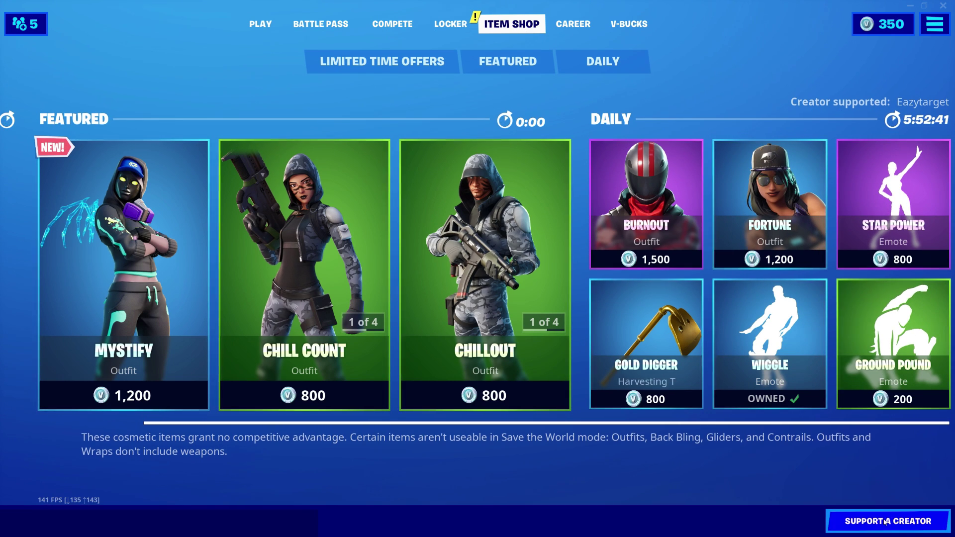
pyautogui.click(888, 521)
pyautogui.hotkey('ctrl', 'a')
pyautogui.write('EAZYTAR')
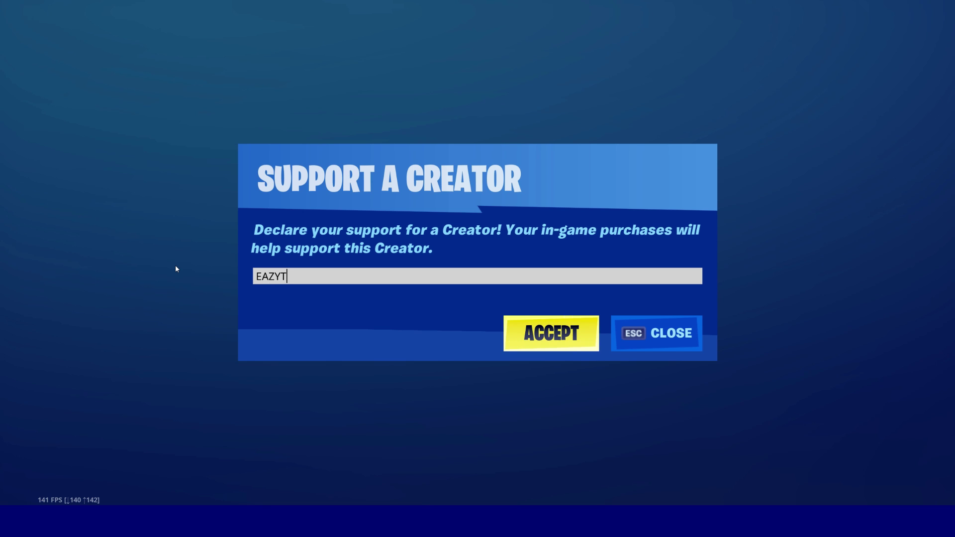
pyautogui.write('GET')
pyautogui.press('Return')
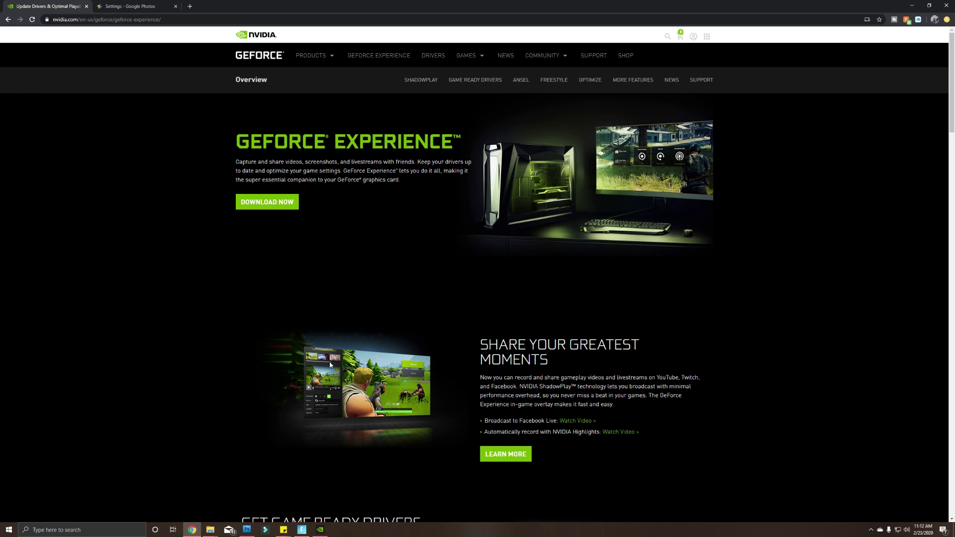
# - Bring the GeForce Experience app up over the nvidia.com page in Chrome
pyautogui.click(320, 530)
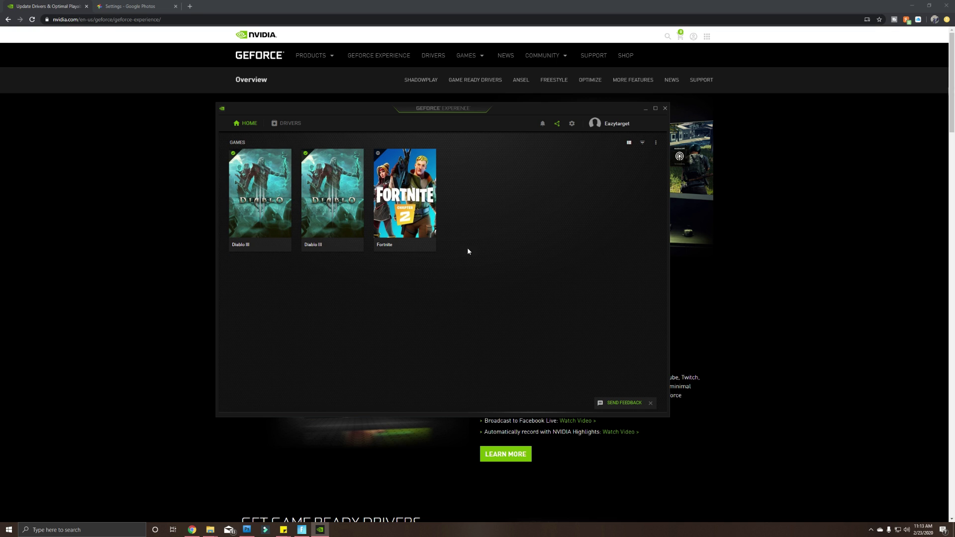
# - Rescan for installed games, confirm 3 found under Settings > Games, and return Home
pyautogui.click(656, 144)
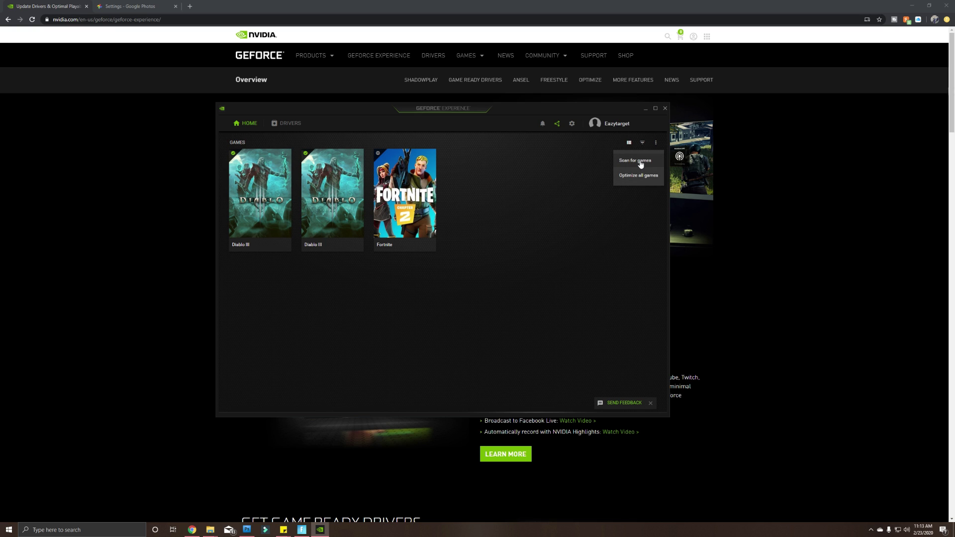
pyautogui.click(640, 162)
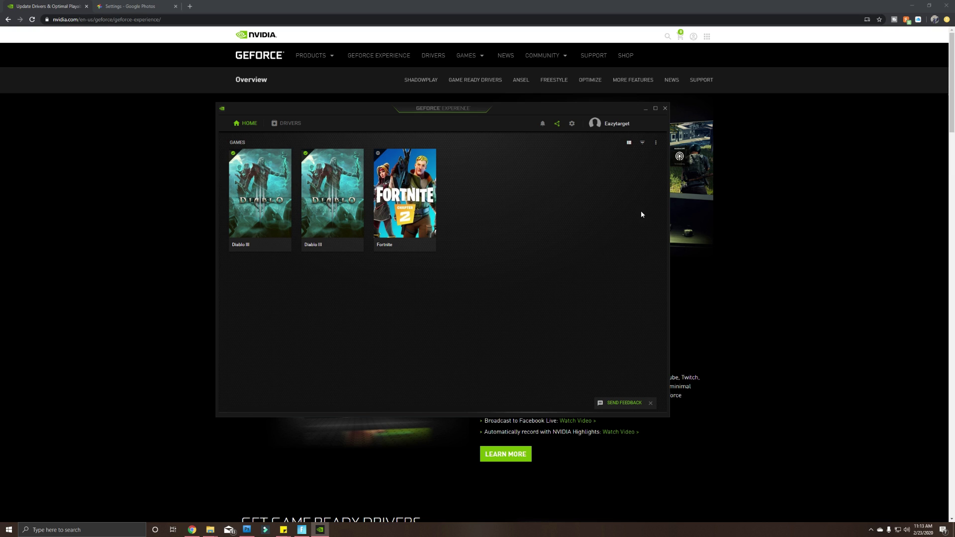
pyautogui.click(572, 123)
pyautogui.click(263, 183)
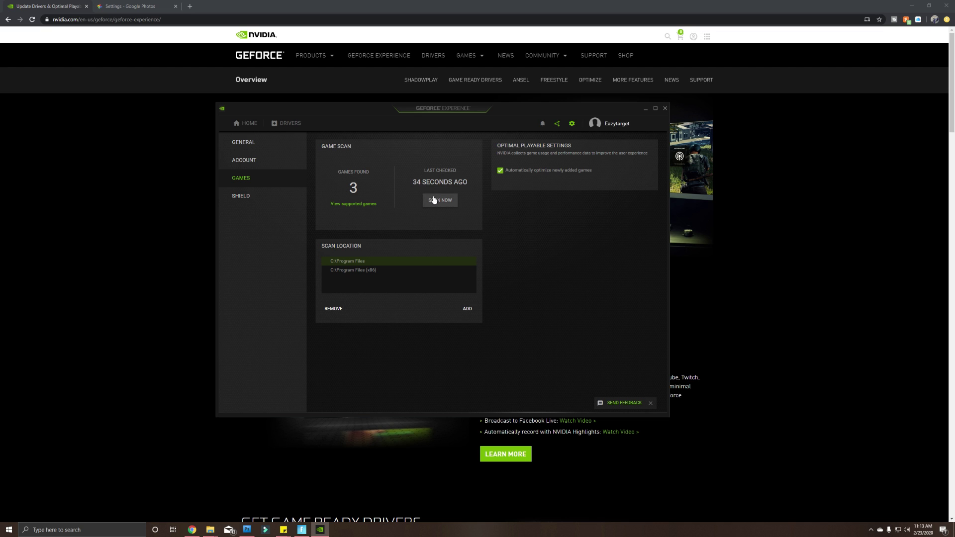
pyautogui.click(245, 142)
pyautogui.click(247, 123)
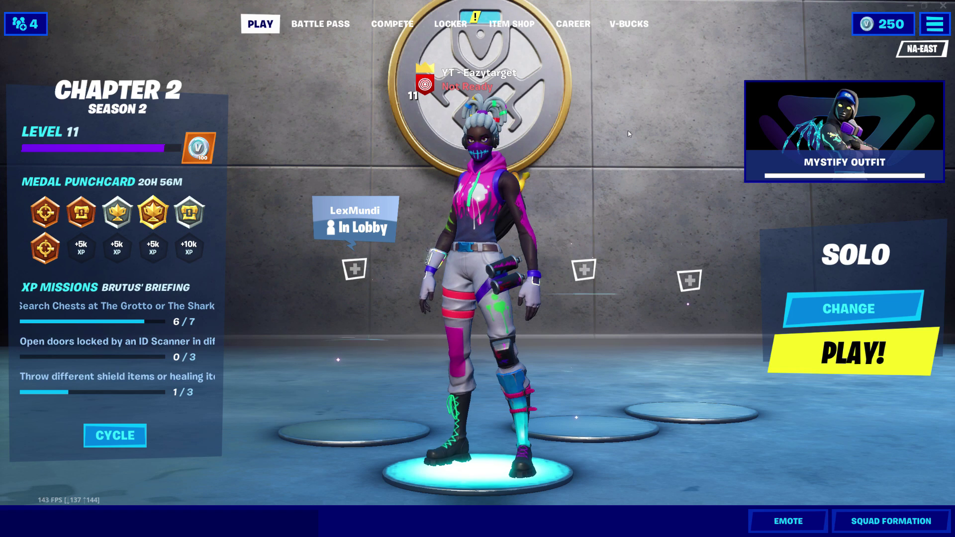
# - Bring up the overlay with Alt+Z, switch Instant Replay on and save a replay clip
pyautogui.hotkey('alt', 'z')
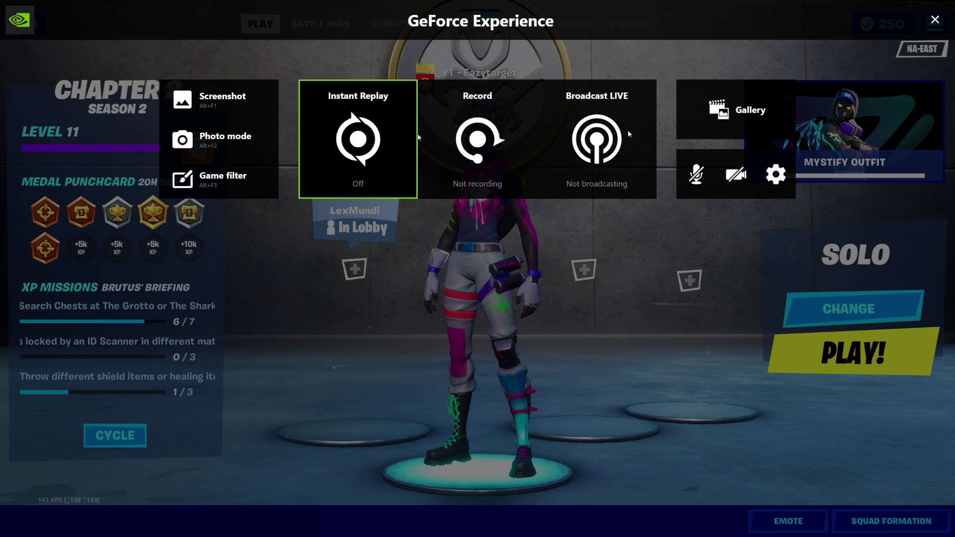
pyautogui.click(385, 113)
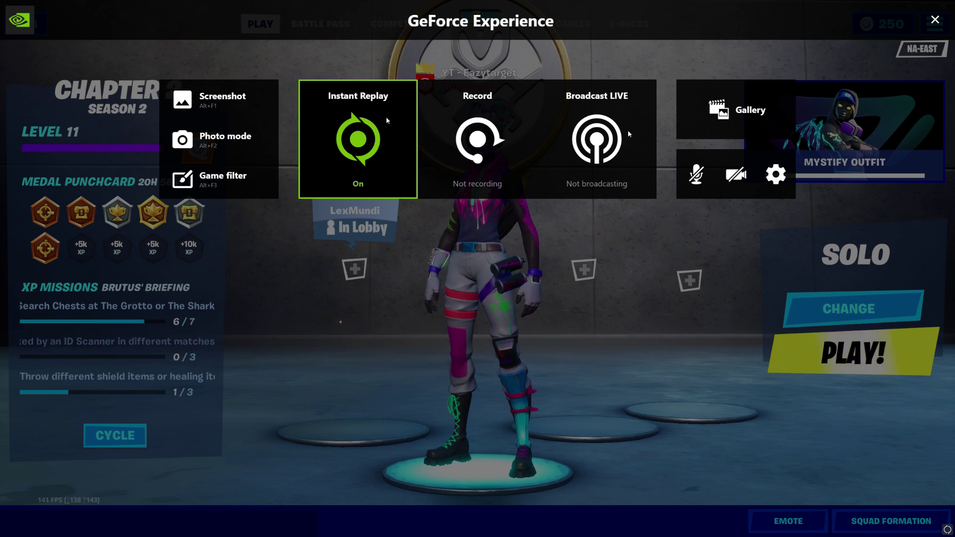
pyautogui.click(383, 119)
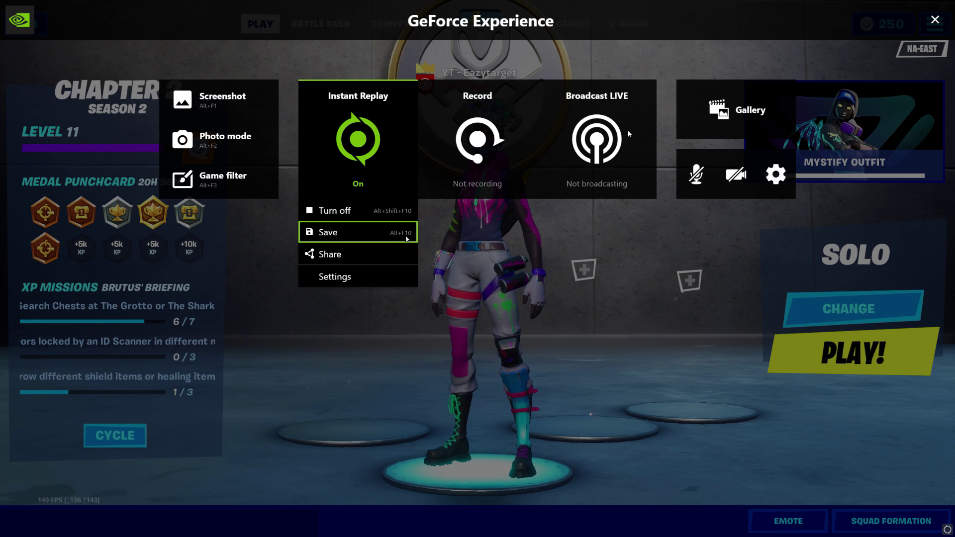
pyautogui.click(407, 238)
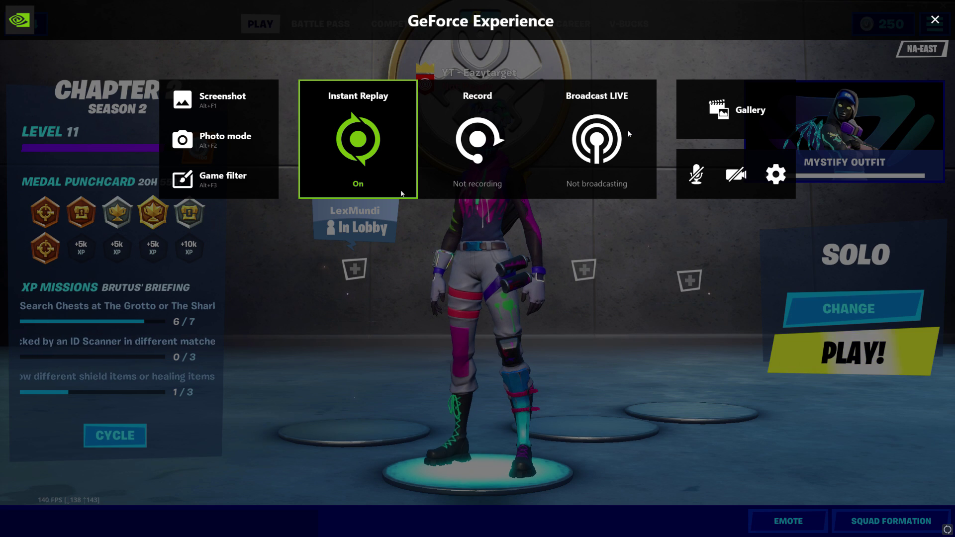
# - Turn Instant Replay off from its overlay tile
pyautogui.click(399, 189)
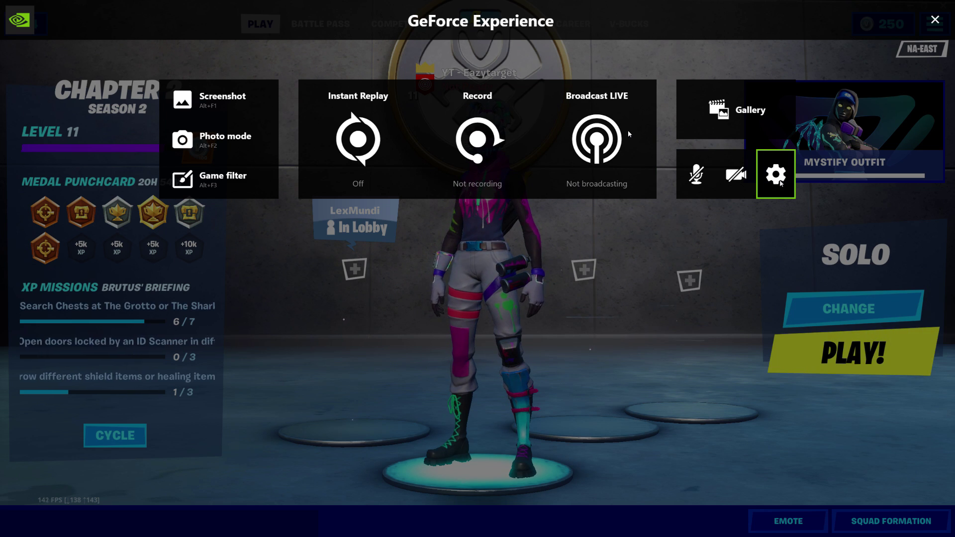
# - Check the Recordings save locations, including the Temporary files folder, in overlay settings
pyautogui.click(780, 183)
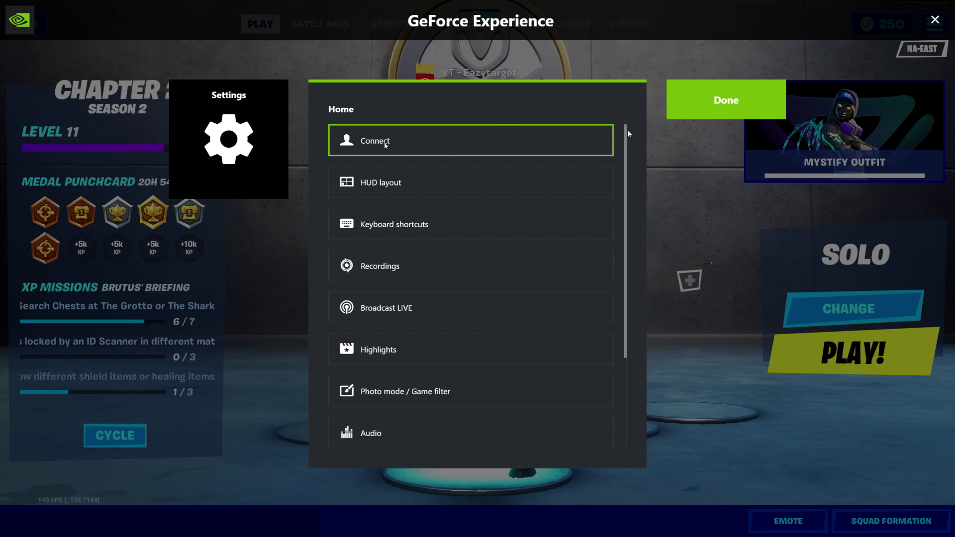
pyautogui.scroll(-3, 423, 209)
pyautogui.scroll(3, 433, 194)
pyautogui.click(413, 254)
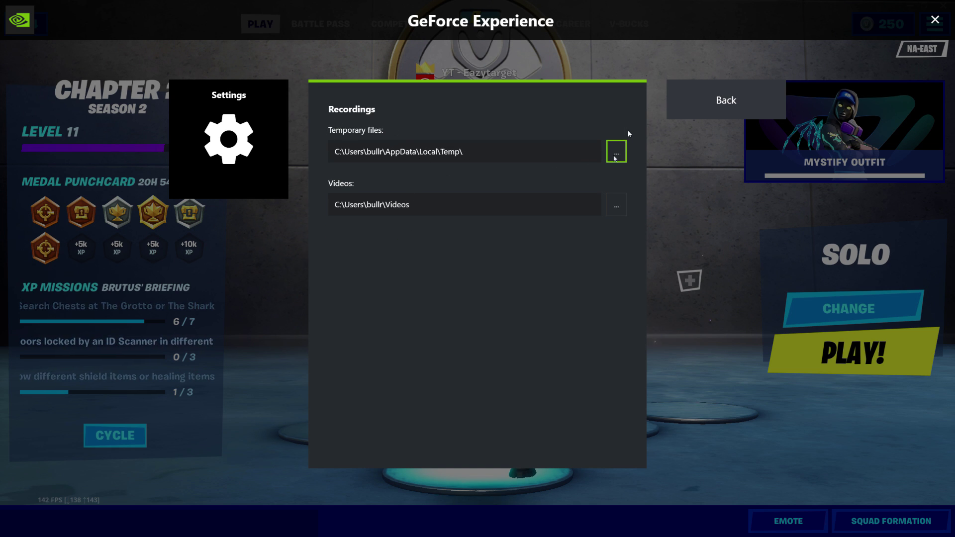
pyautogui.click(617, 153)
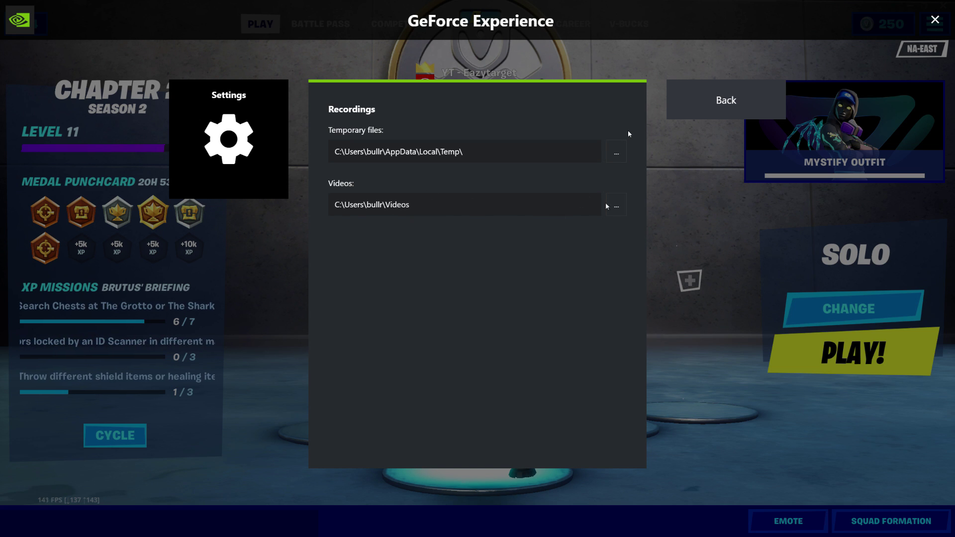
pyautogui.click(677, 101)
pyautogui.scroll(-2, 393, 269)
pyautogui.scroll(-1, 395, 273)
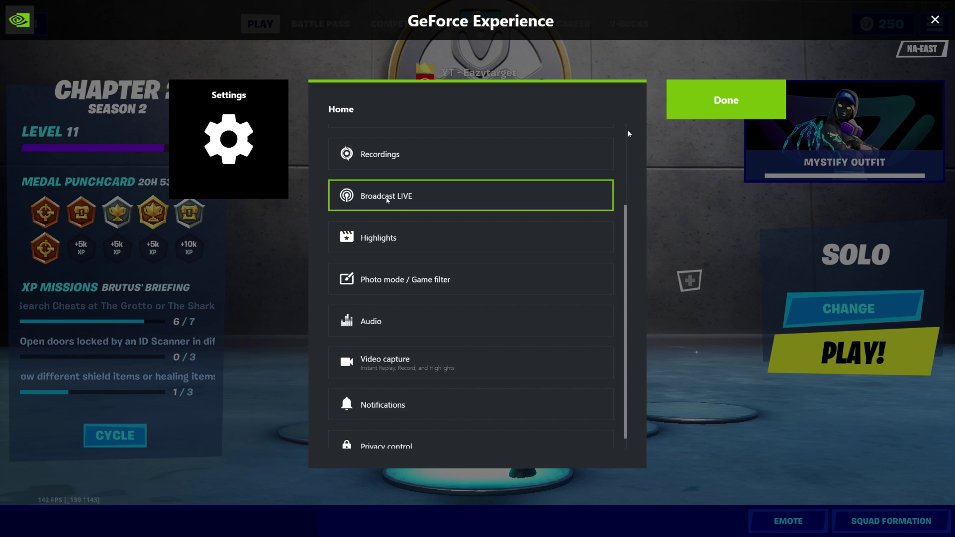
# - Review the Fortnite highlight triggers, all enabled, then bring up the Audio settings
pyautogui.click(404, 244)
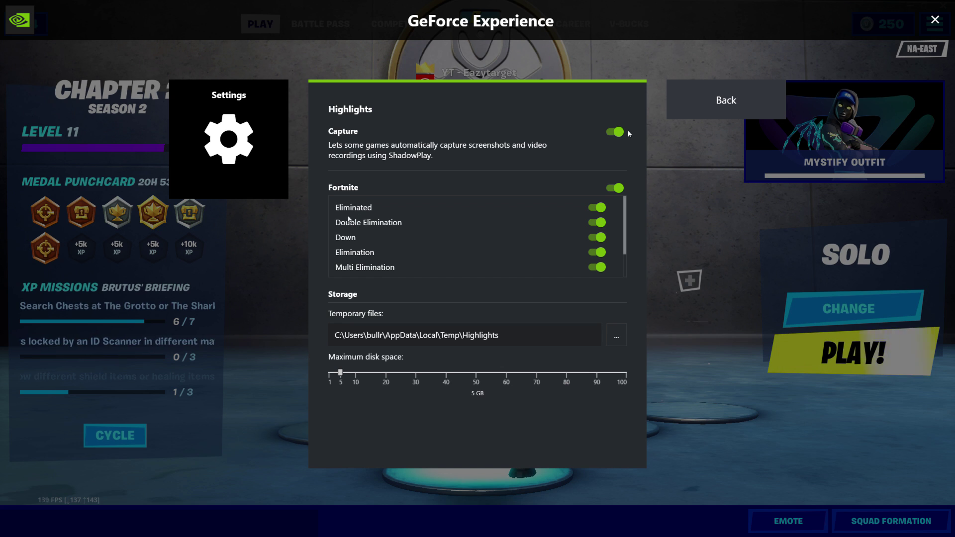
pyautogui.scroll(-1, 466, 238)
pyautogui.scroll(-1, 466, 237)
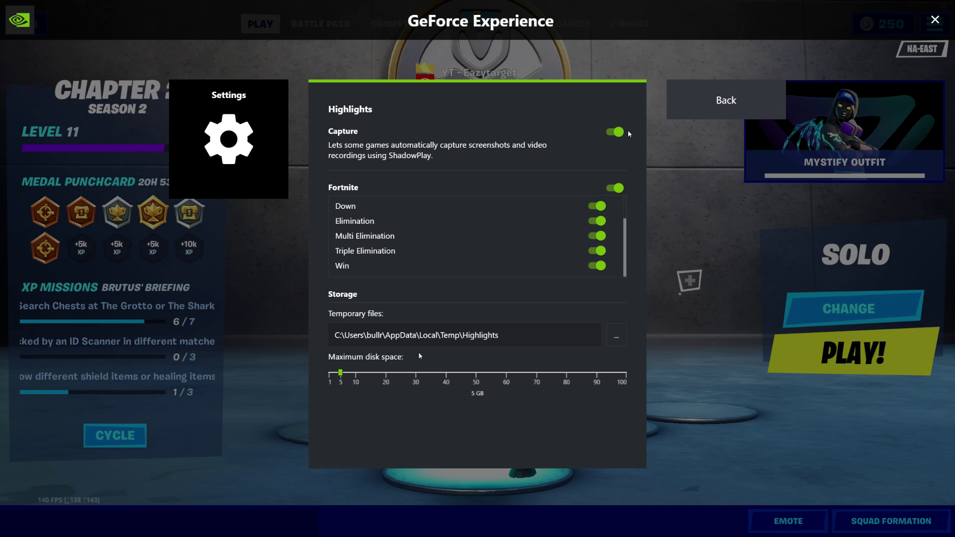
pyautogui.click(726, 100)
pyautogui.scroll(-2, 418, 298)
pyautogui.click(418, 315)
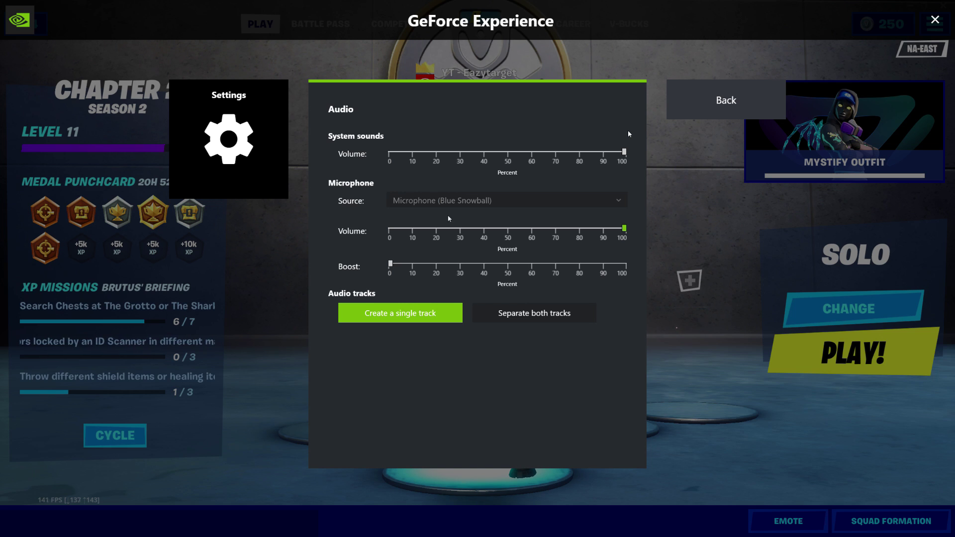
# - Set video capture to 20-minute Instant Replay, High quality, In-game resolution, 60 FPS, 50 Mbps
pyautogui.click(743, 101)
pyautogui.click(331, 157)
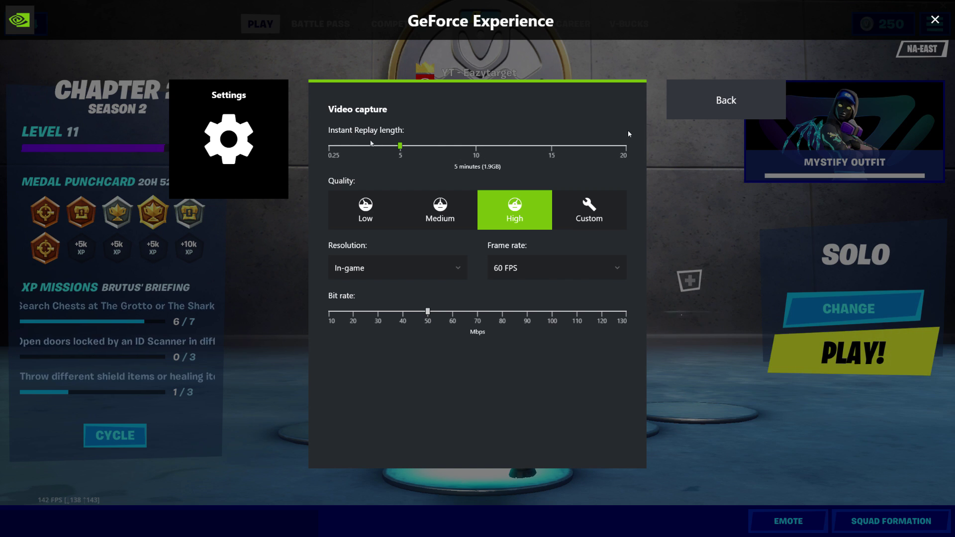
pyautogui.click(625, 152)
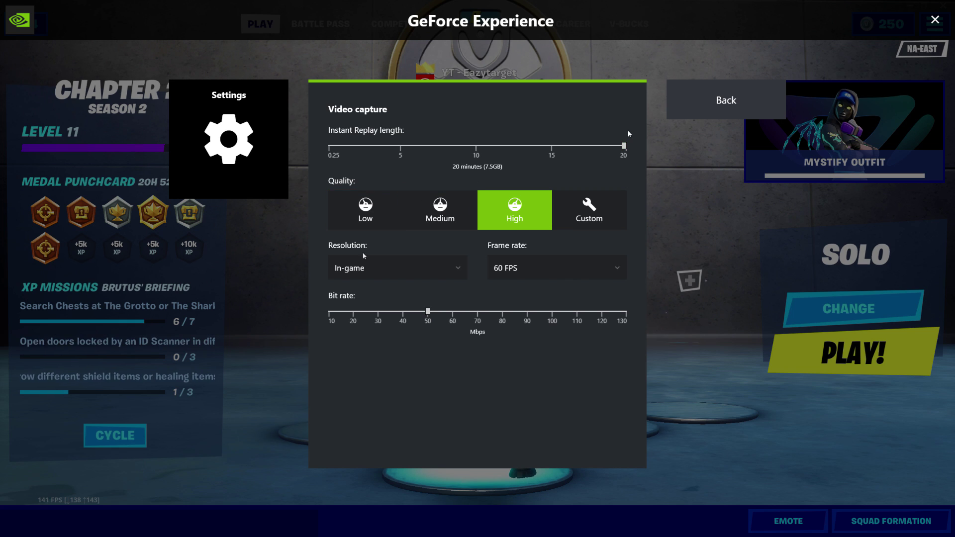
pyautogui.click(425, 273)
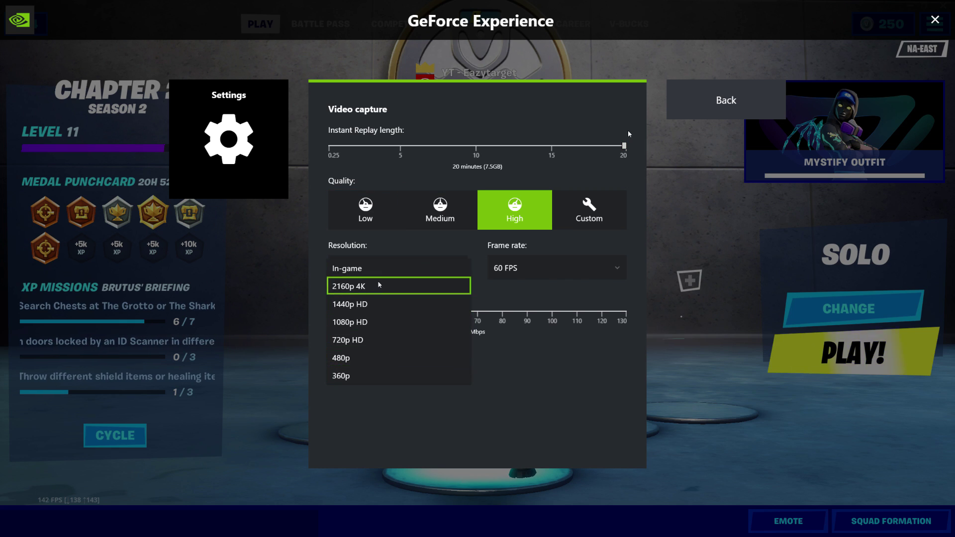
pyautogui.click(428, 268)
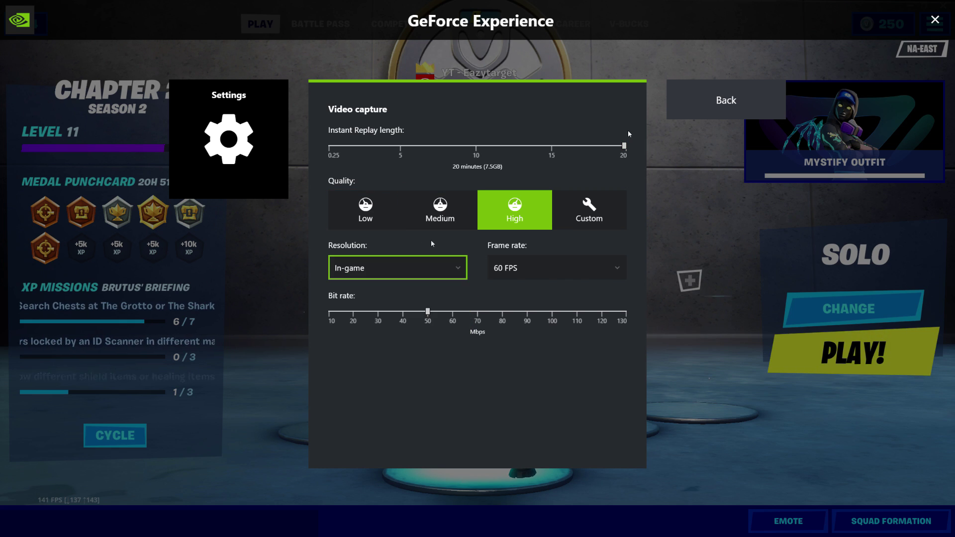
pyautogui.click(616, 272)
pyautogui.click(602, 292)
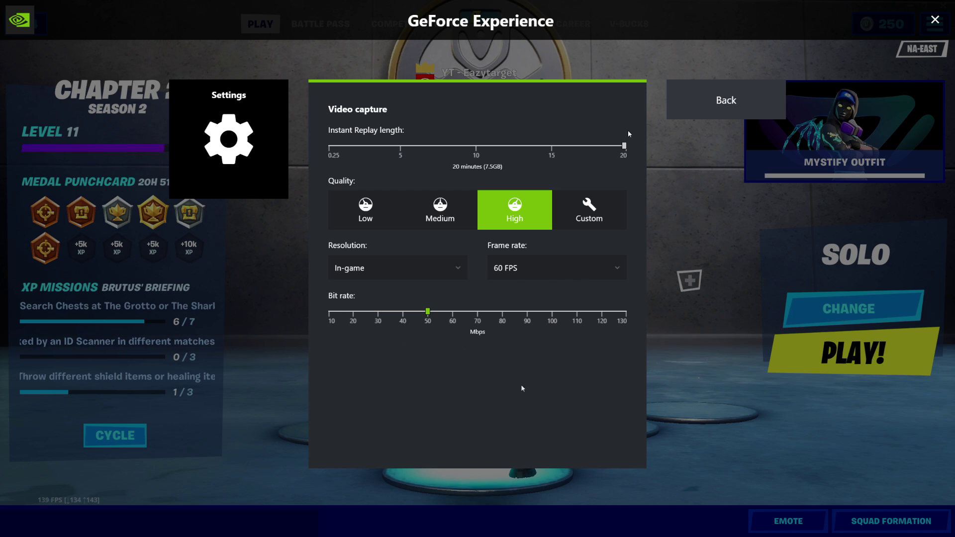
pyautogui.press('Escape')
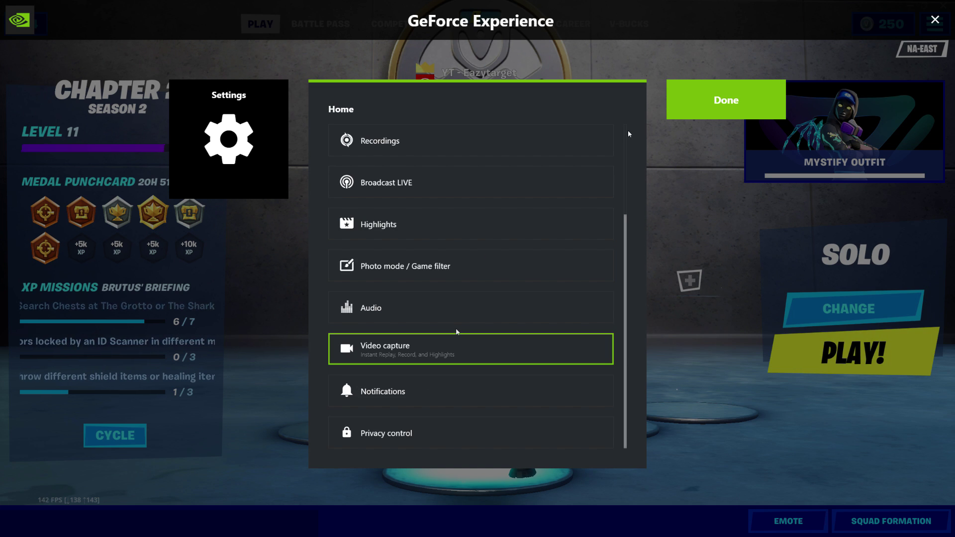
# - Step up the settings list and close the overlay, back to the Fortnite lobby
pyautogui.press('Up')
pyautogui.press('Up')
pyautogui.press('Up')
pyautogui.press('Up')
pyautogui.press('Up')
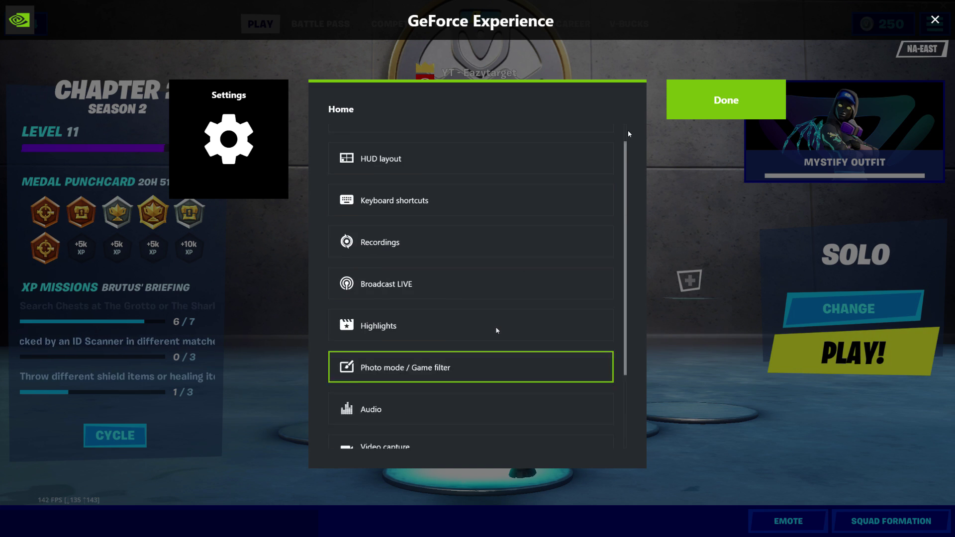
pyautogui.press('Up')
pyautogui.hotkey('alt', 'z')
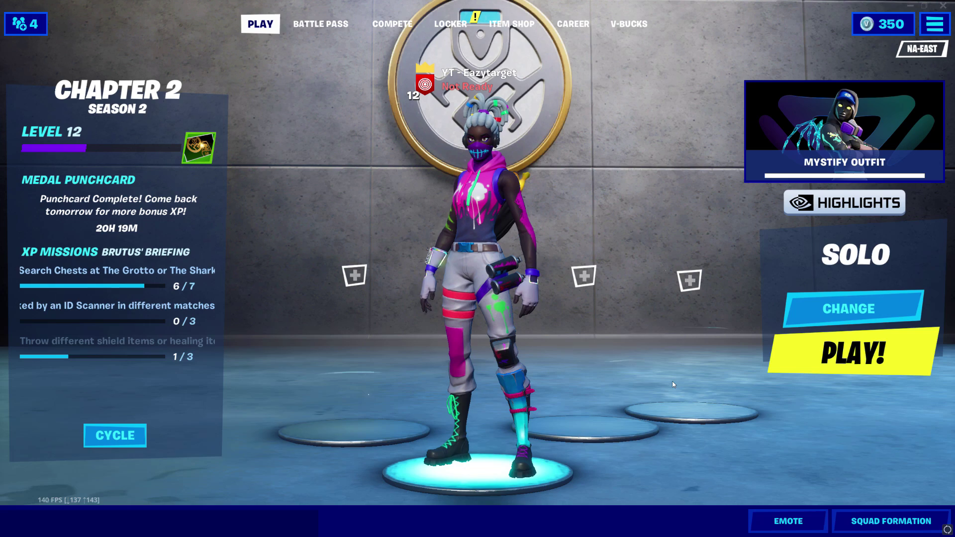
# - Open the Fortnite highlights and preview the second Elimination clip
pyautogui.click(844, 202)
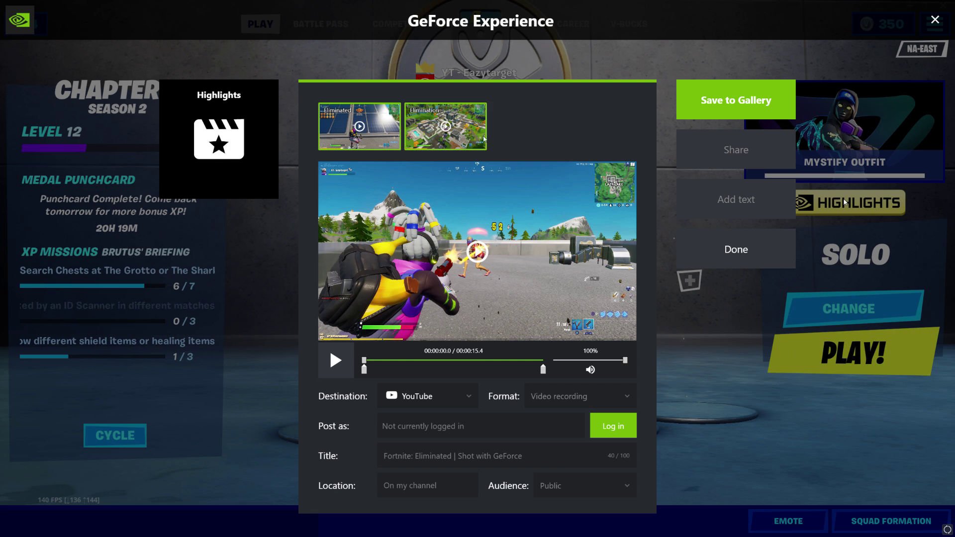
pyautogui.click(445, 127)
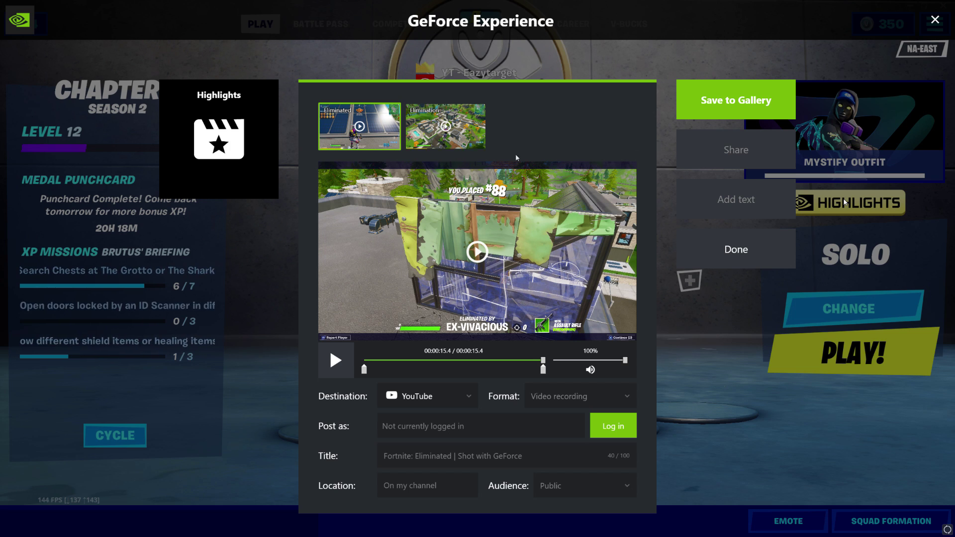
# - Keep YouTube as the sharing destination and close the Highlights panel
pyautogui.click(474, 403)
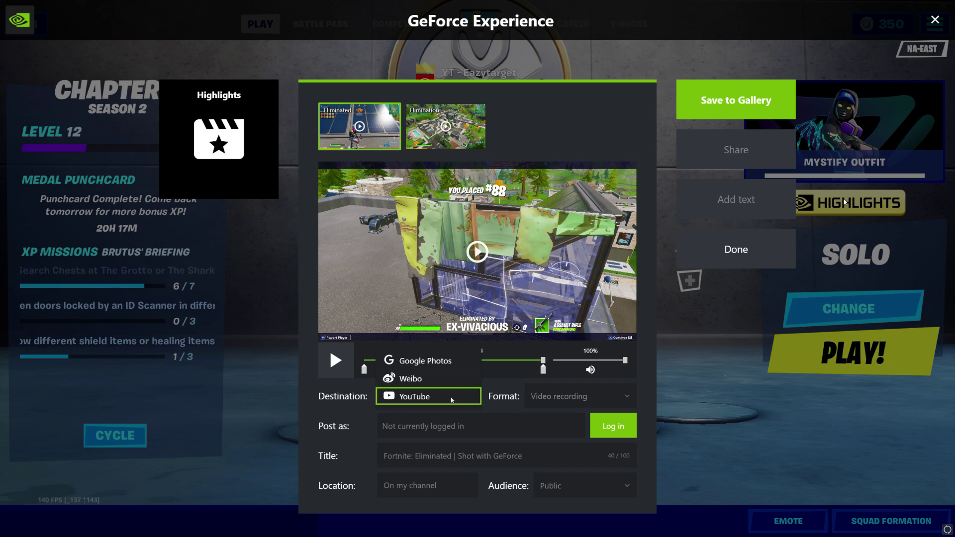
pyautogui.click(453, 403)
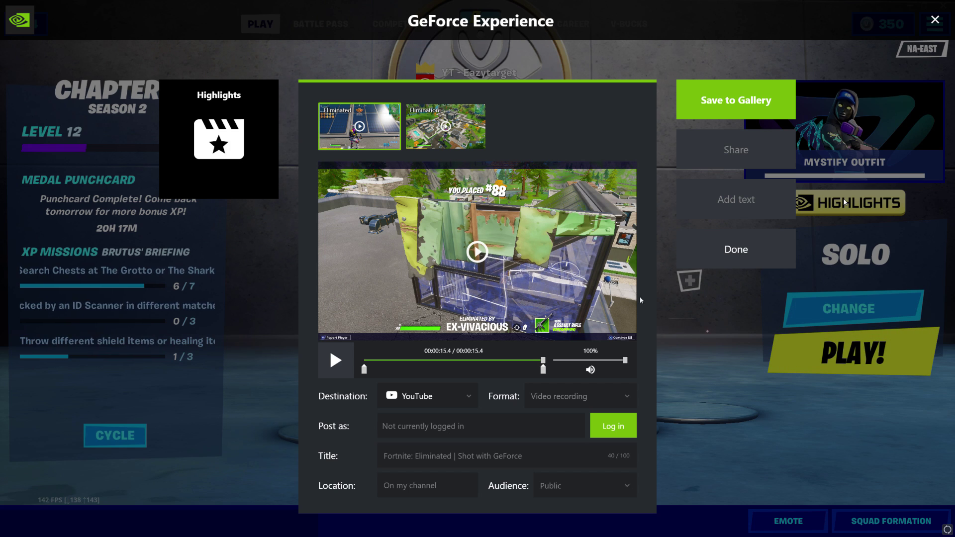
pyautogui.click(736, 249)
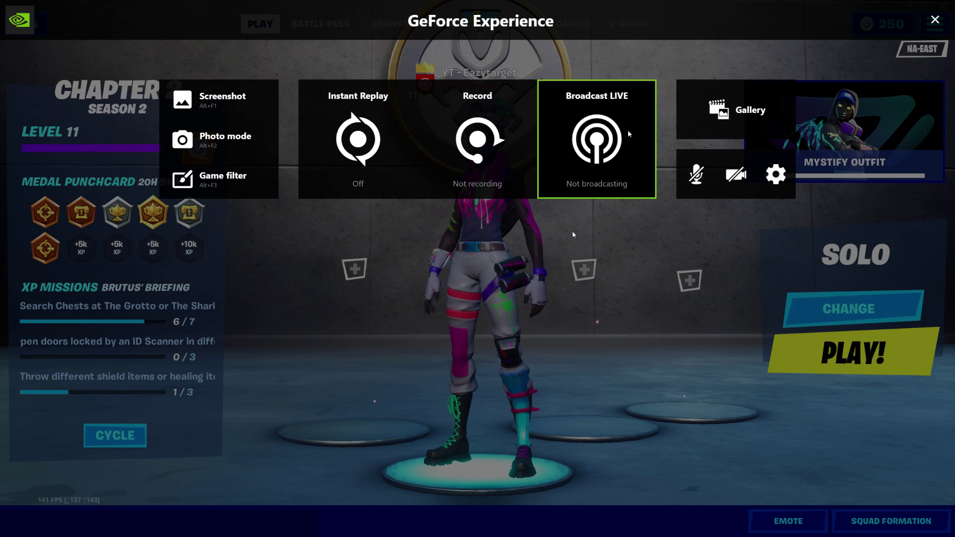
# - Switch Instant Replay to On, then browse the Instant Replay and Record option menus
pyautogui.click(379, 177)
pyautogui.click(338, 209)
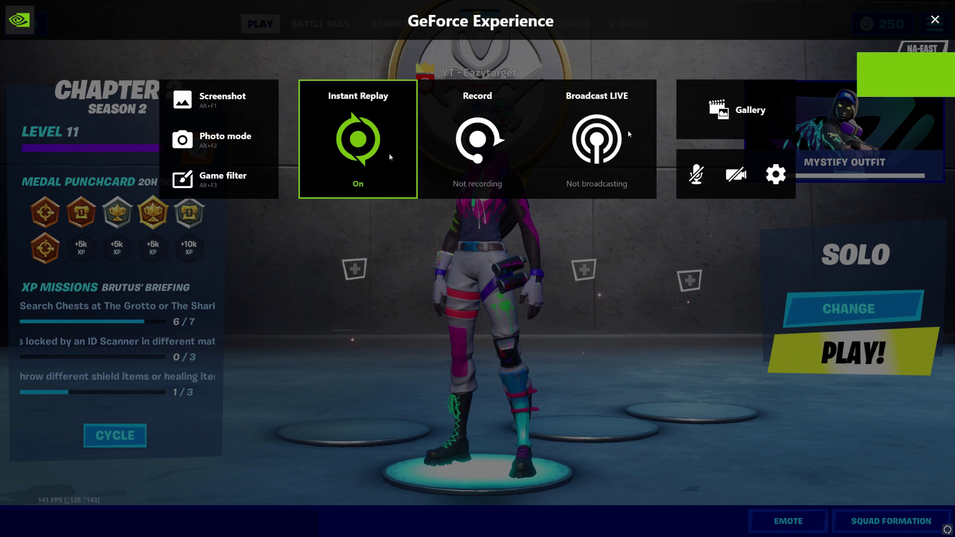
pyautogui.click(389, 157)
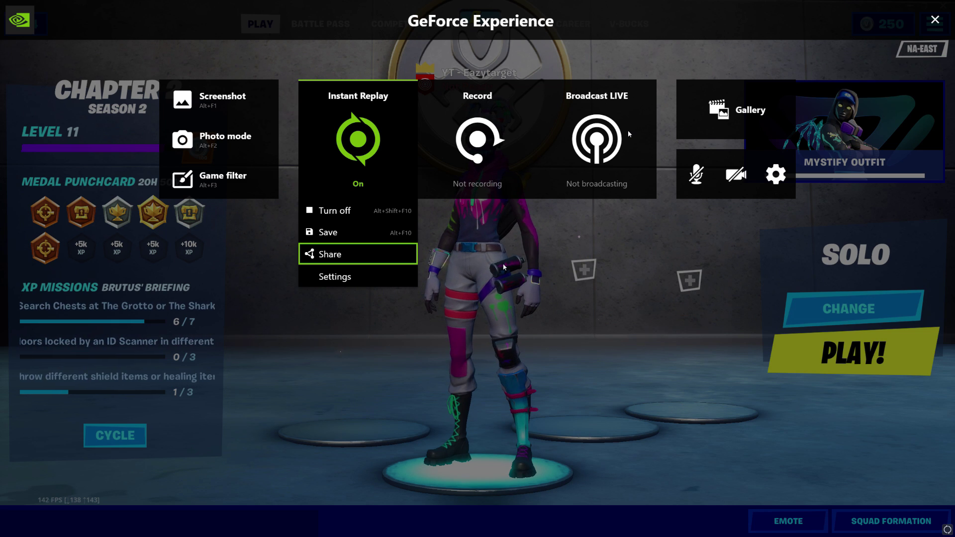
pyautogui.press('Tab')
pyautogui.press('Return')
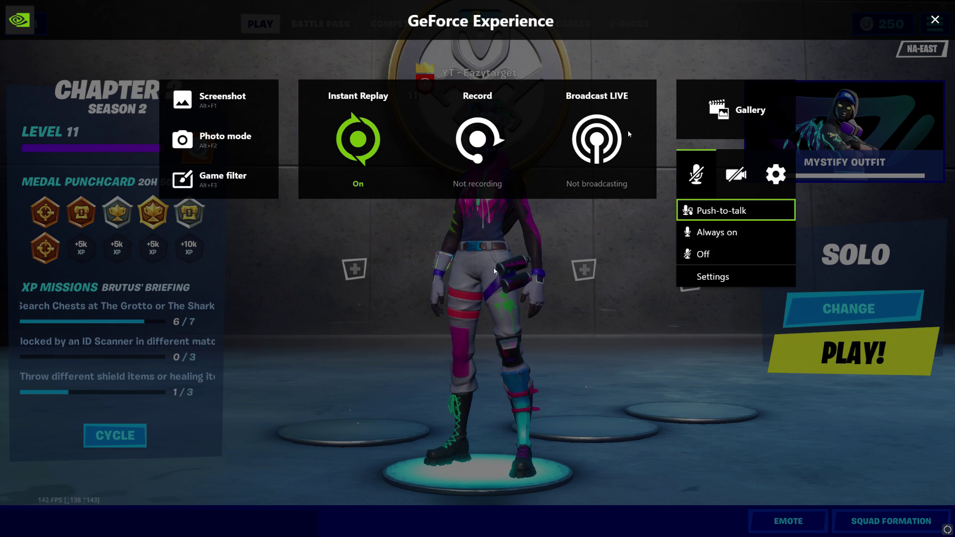
pyautogui.press('Return')
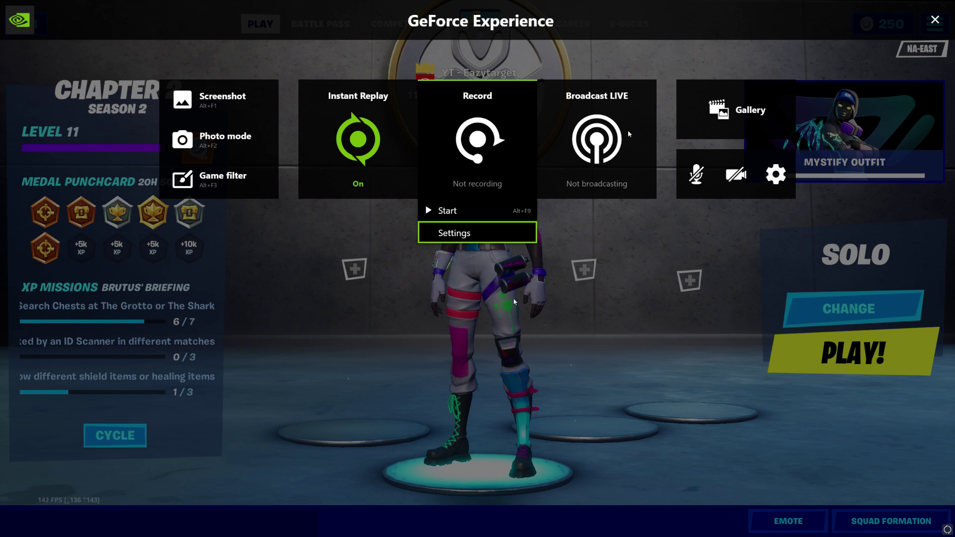
pyautogui.press('Up')
pyautogui.press('Up')
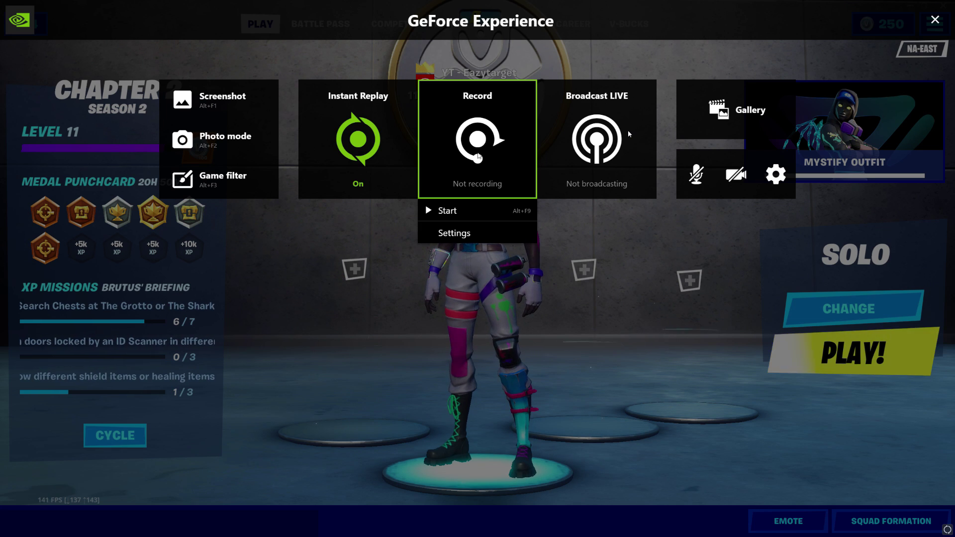
# - Review and save Broadcast LIVE settings: Facebook destination, High quality, 720p HD
pyautogui.click(621, 157)
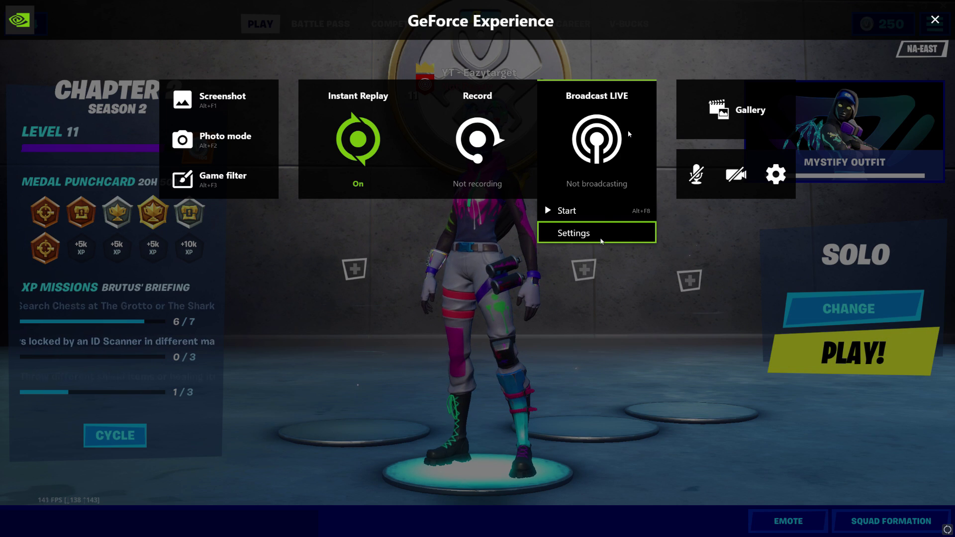
pyautogui.click(605, 241)
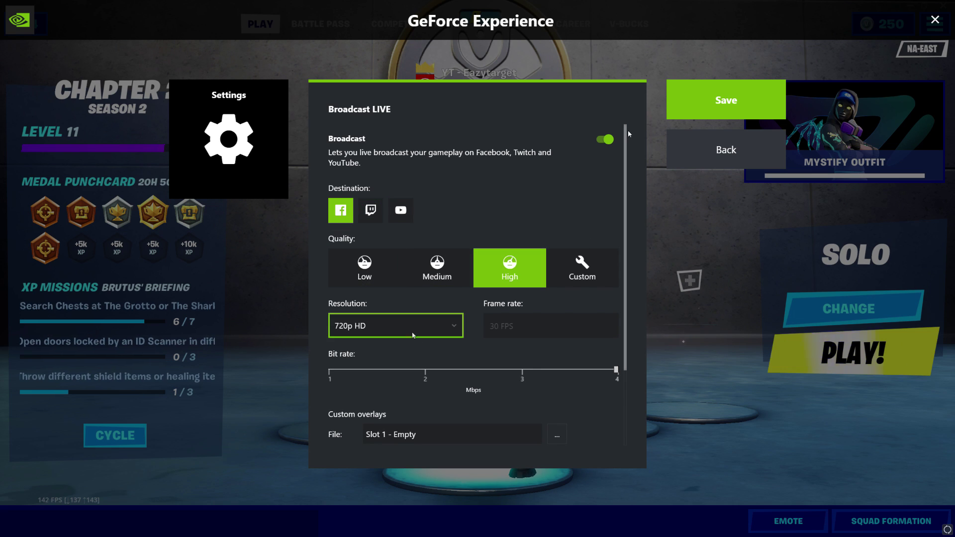
pyautogui.scroll(-2, 534, 398)
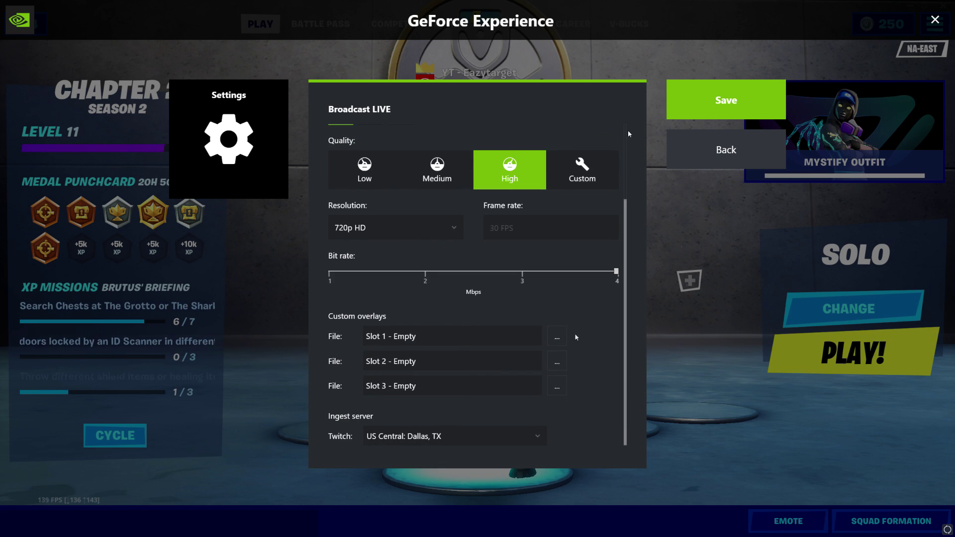
pyautogui.scroll(2, 577, 328)
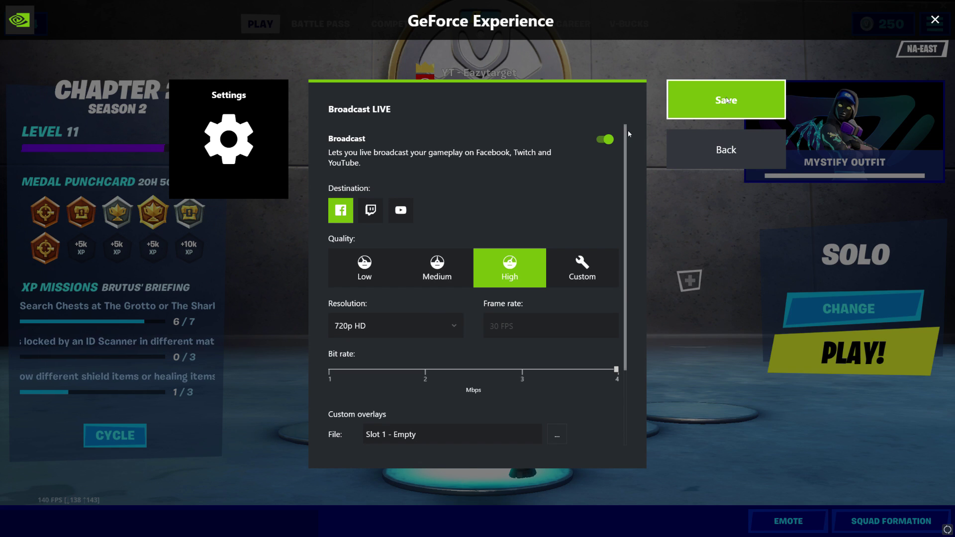
pyautogui.click(726, 99)
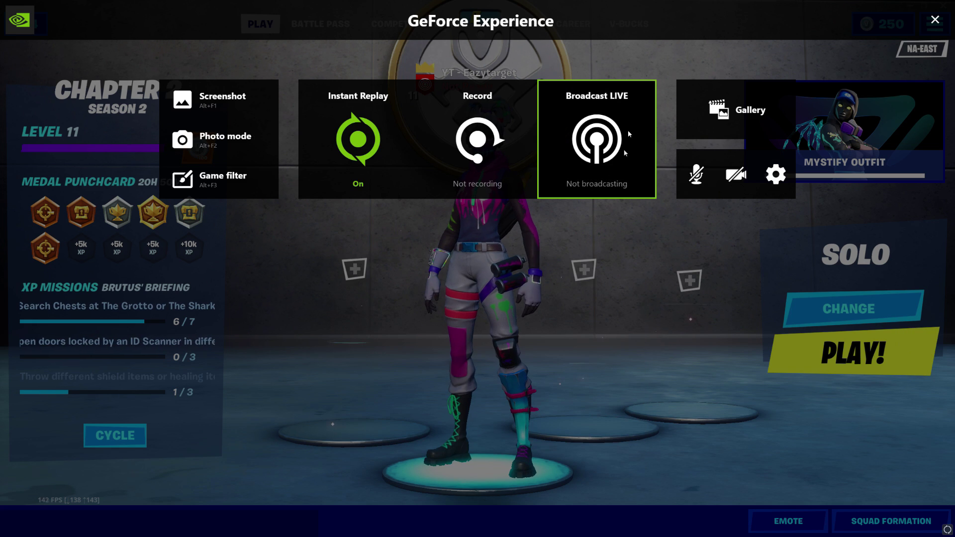
pyautogui.click(704, 189)
pyautogui.click(715, 229)
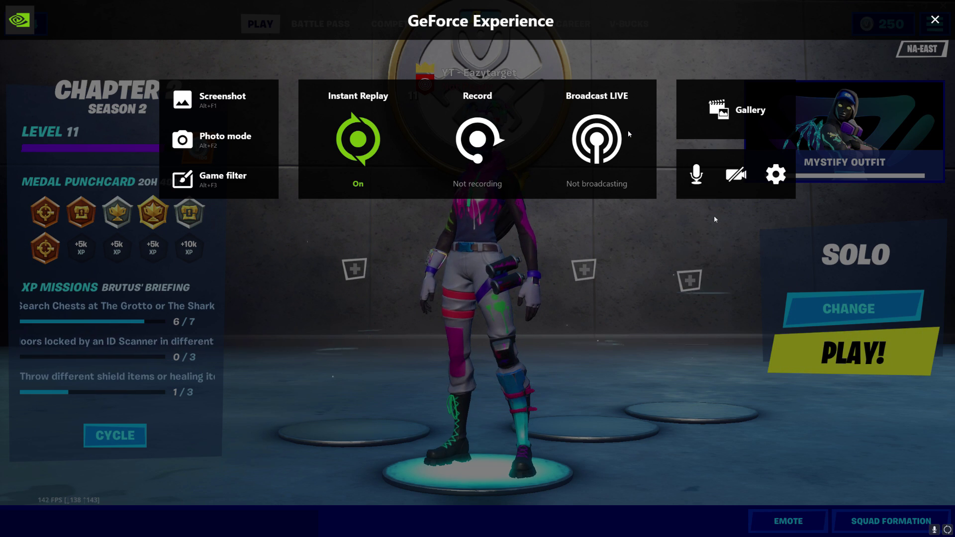
pyautogui.click(703, 186)
pyautogui.click(709, 209)
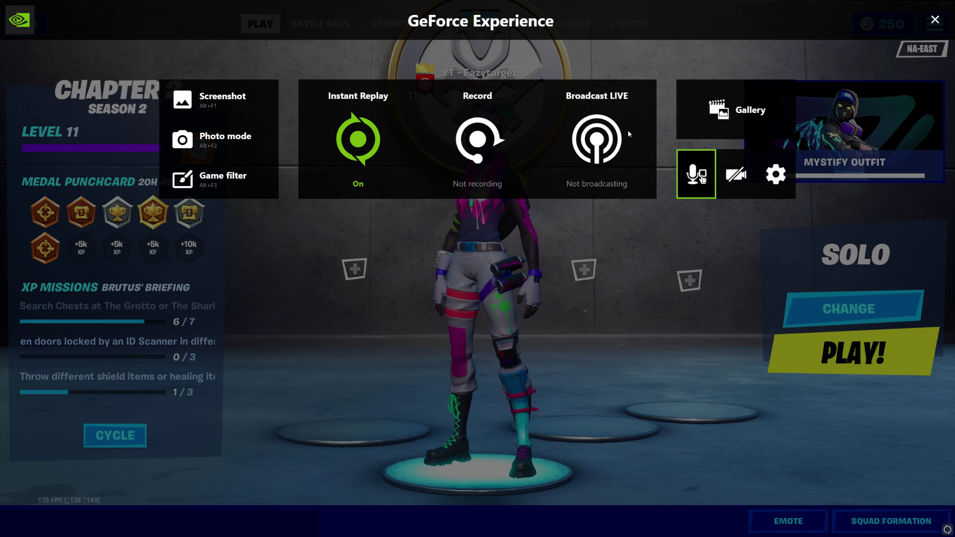
pyautogui.click(702, 179)
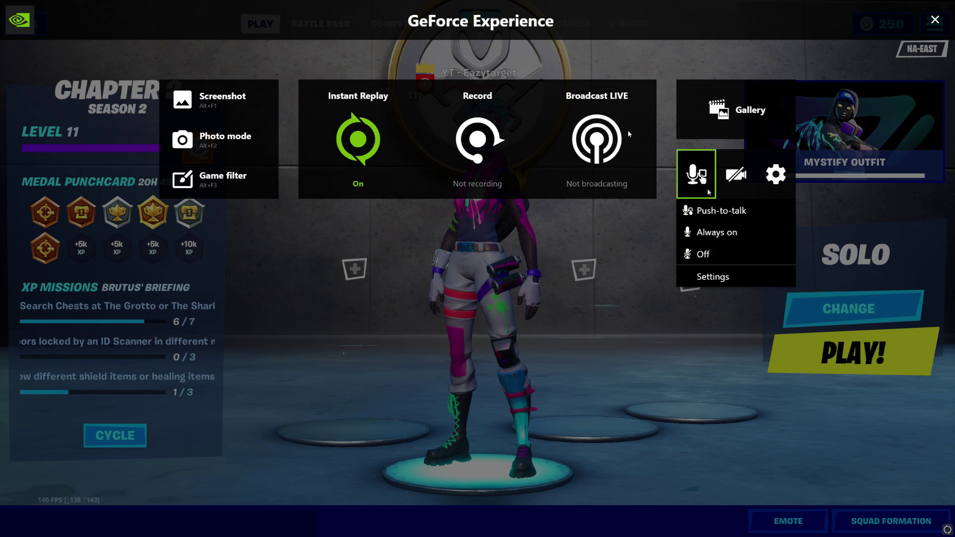
pyautogui.click(703, 253)
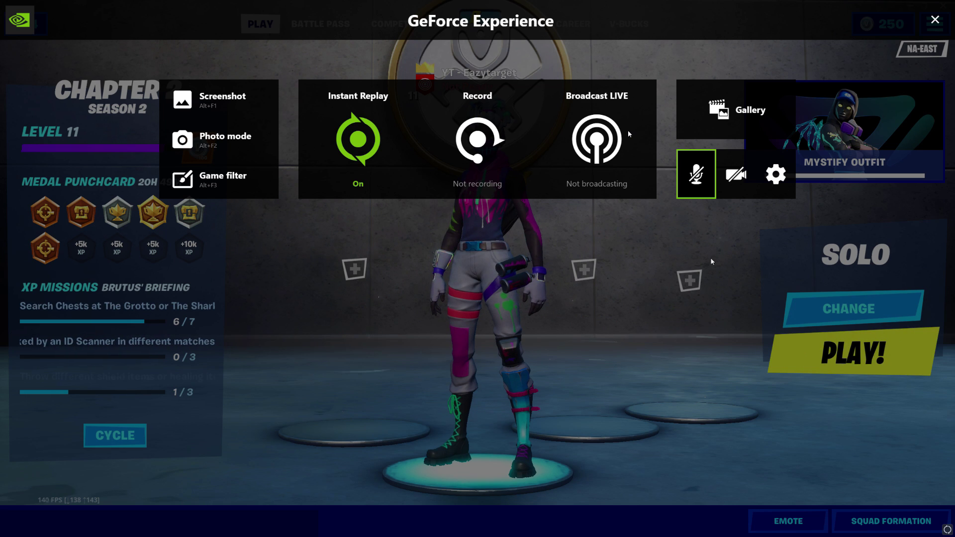
pyautogui.press('Left')
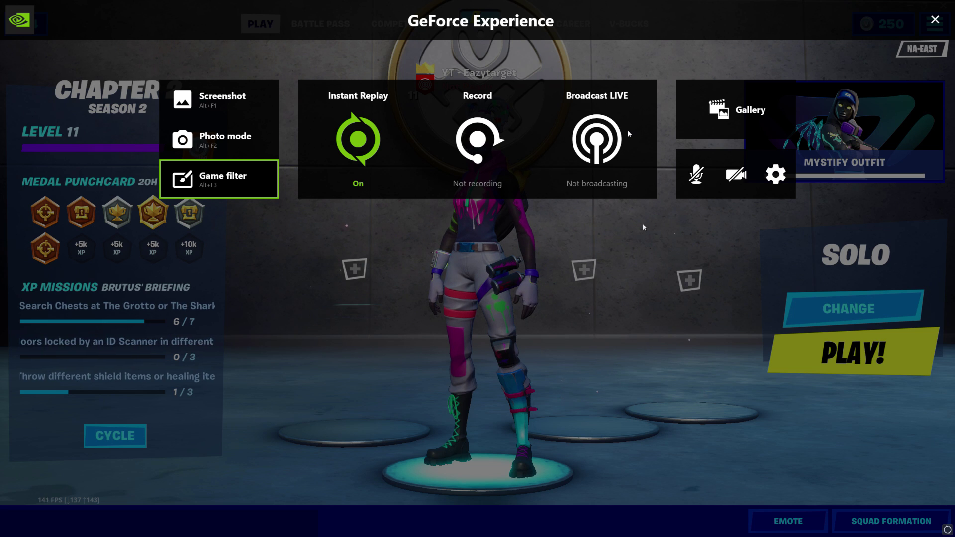